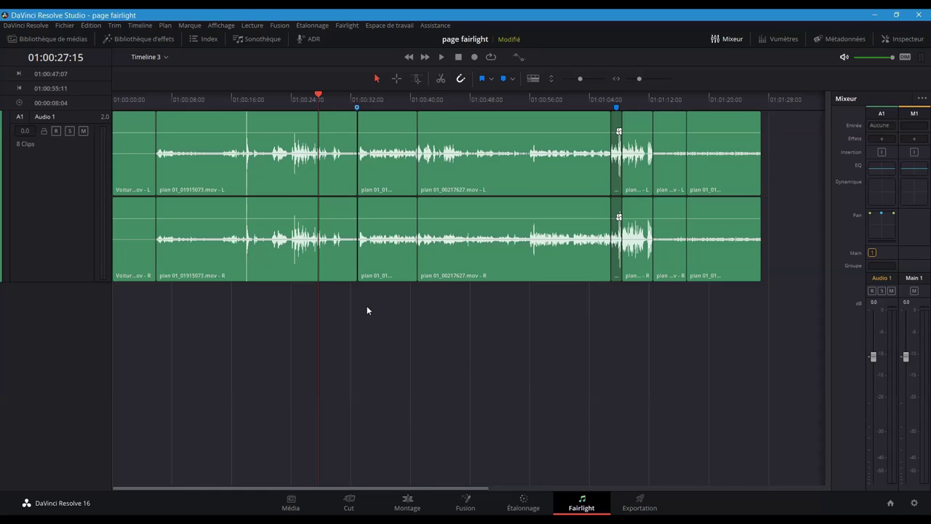
Display the media pool beside the timeline to view the project's bins and clips, and close it.
click(253, 359)
drag(925, 359, 914, 349)
mouse_move(100, 320)
mouse_down()
mouse_move(65, 156)
mouse_move(51, 154)
mouse_up()
click(34, 39)
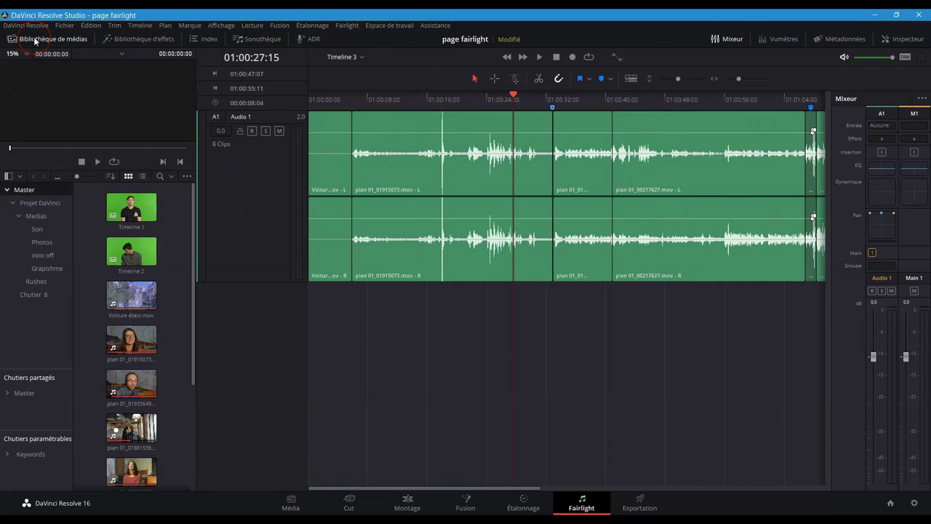
click(34, 40)
Show the effects library with its list of FairlightFX audio effects, and close it.
click(125, 41)
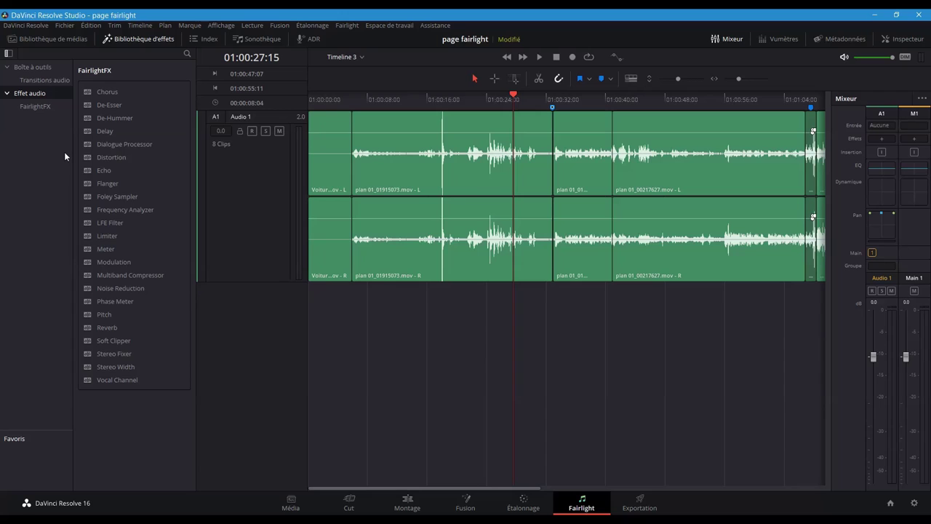
click(112, 157)
click(135, 51)
click(138, 42)
Move the playhead to the Début Interview marker using the index's marker list, and close the index.
click(198, 40)
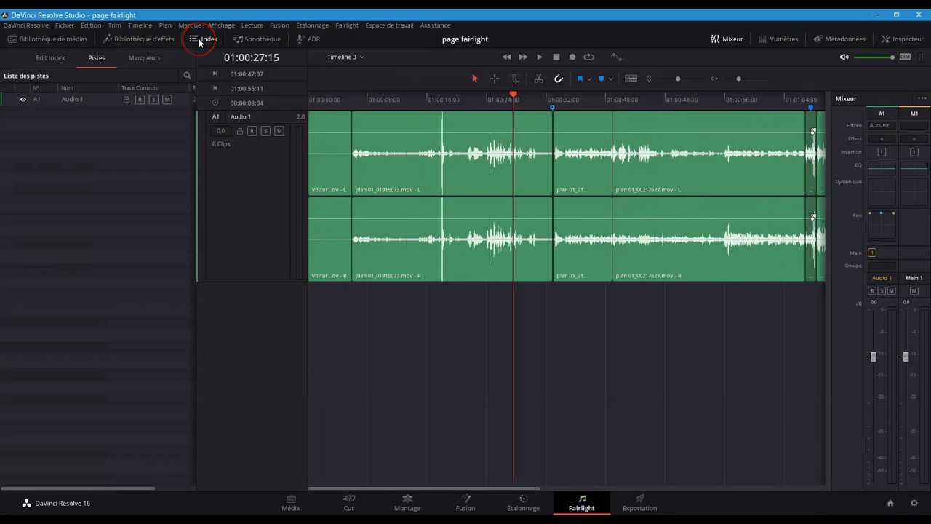
click(151, 58)
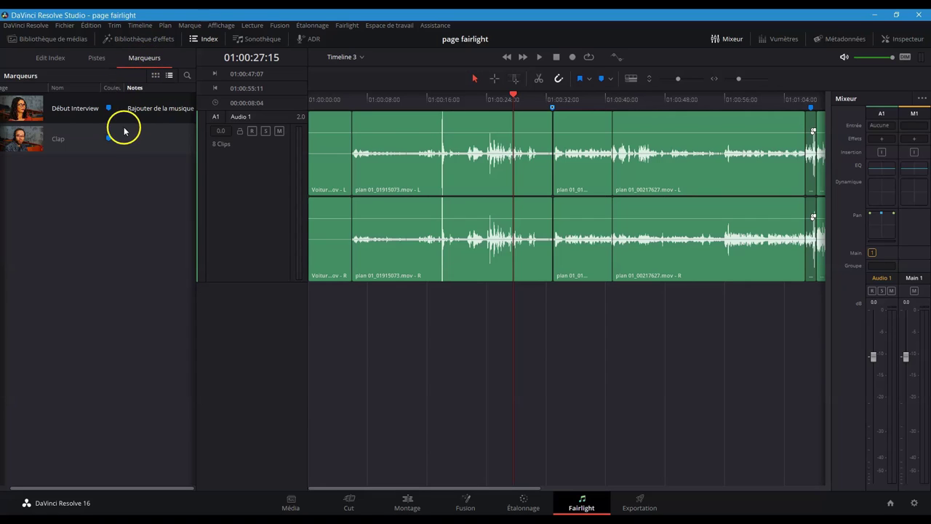
click(73, 105)
scroll(72, 109, left, 2)
click(43, 151)
click(45, 114)
double_click(46, 114)
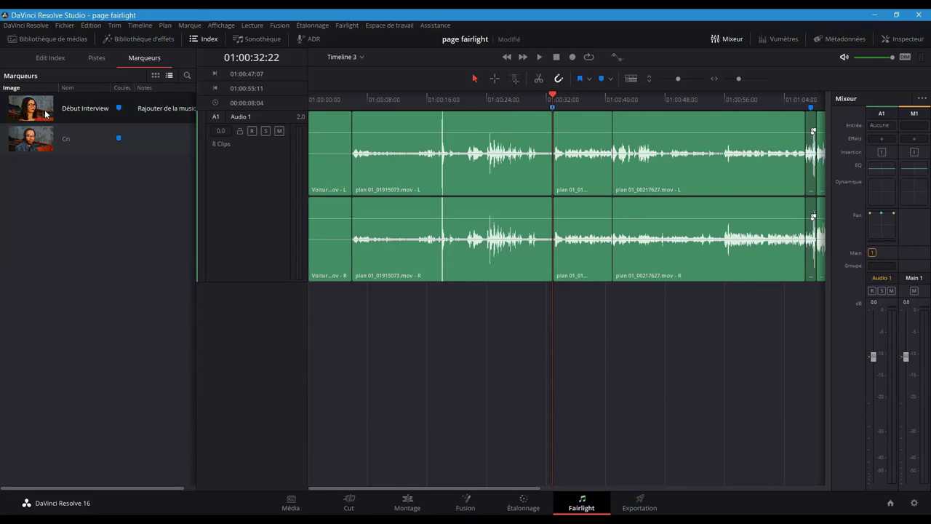
click(202, 39)
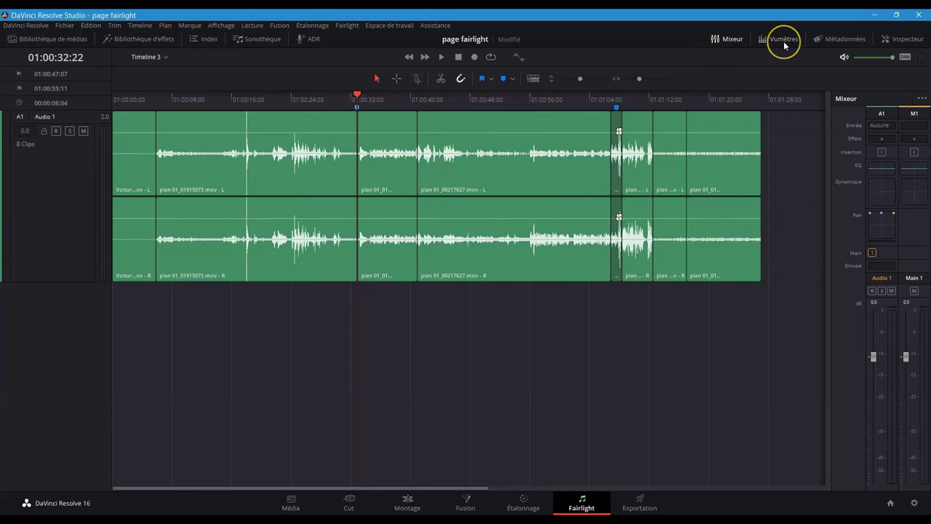
Display the audio meters and viewer, detaching the viewer into a floating window and docking it back.
click(783, 40)
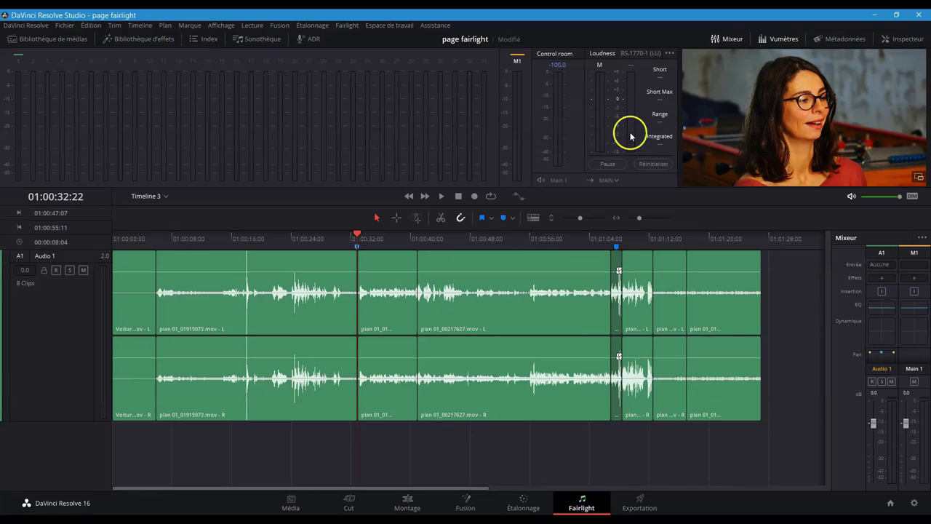
click(918, 179)
mouse_move(449, 212)
mouse_down()
mouse_move(499, 264)
mouse_move(459, 209)
mouse_up()
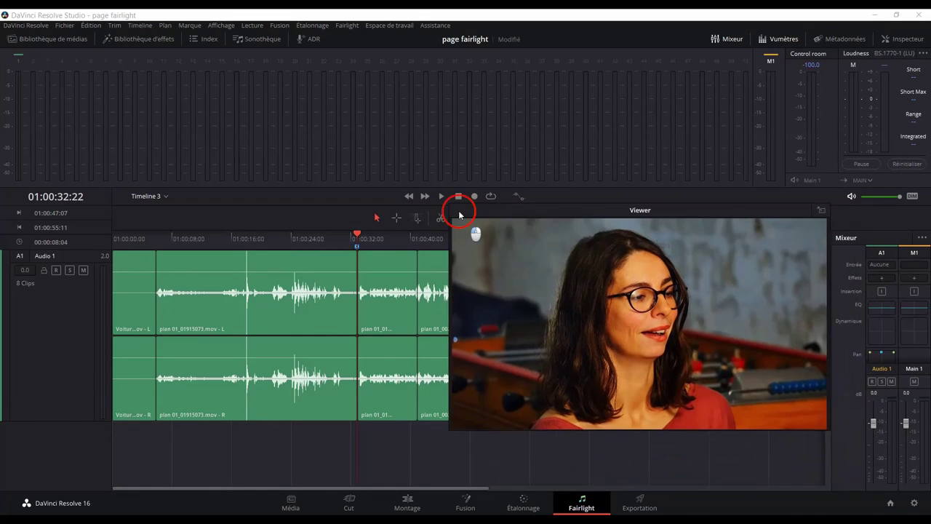
click(823, 207)
Examine the mixer's available effect categories and equalizer for Audio 1, and close the equalizer.
click(722, 41)
click(723, 42)
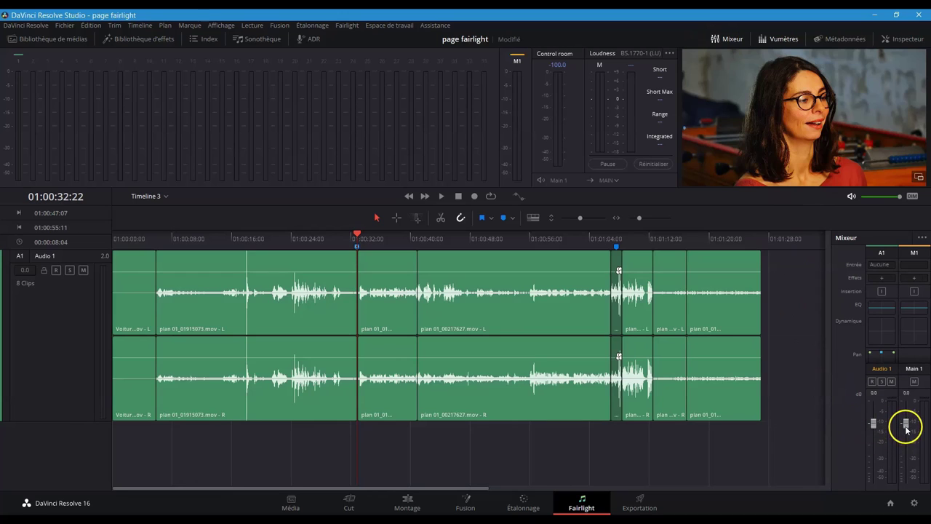
click(882, 277)
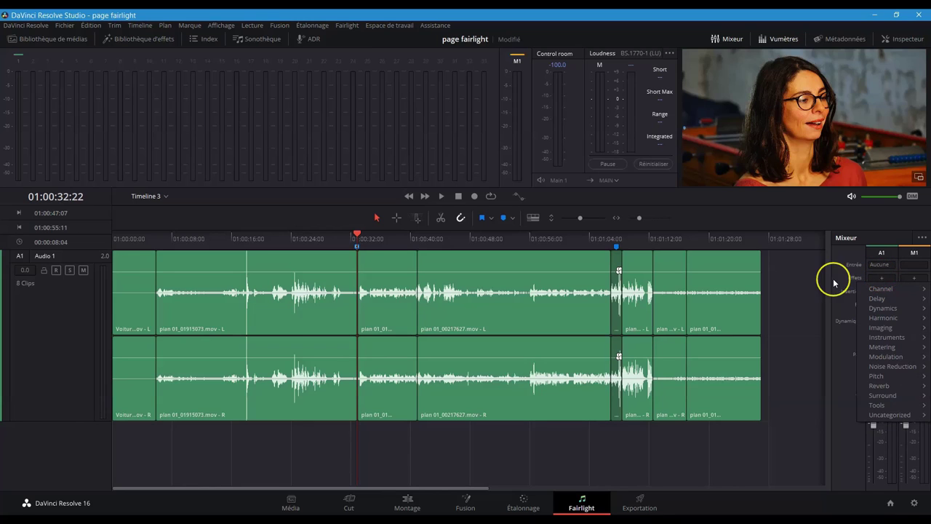
click(834, 277)
click(873, 308)
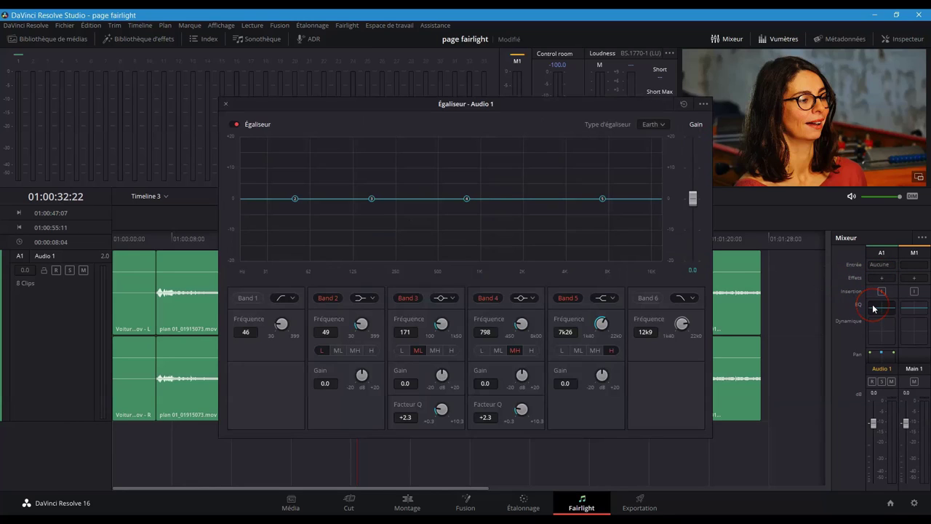
click(226, 104)
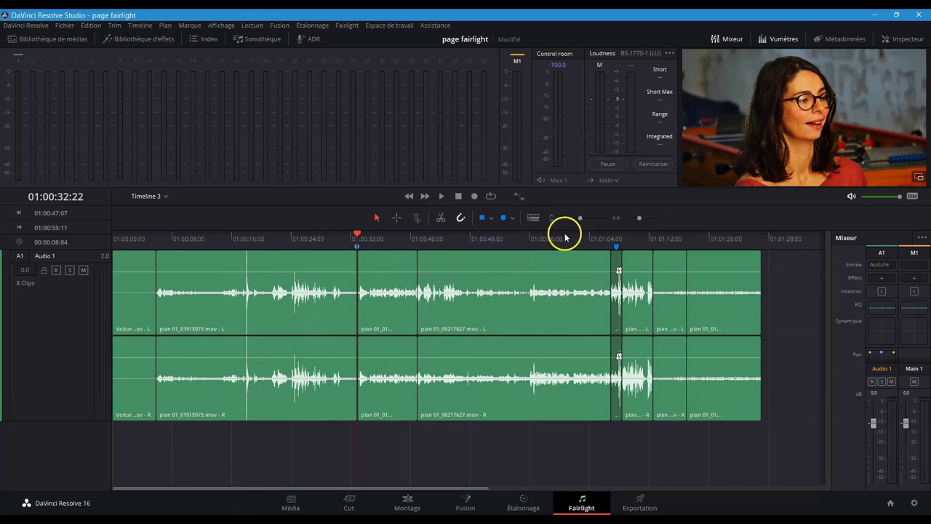
Increase the audio track height slightly and show the video track above Audio 1 in the timeline.
drag(580, 217, 586, 219)
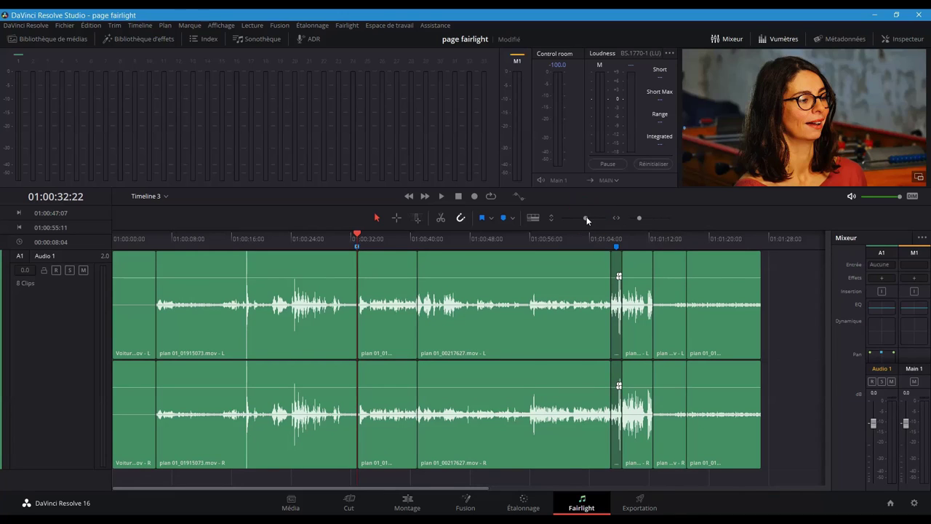
click(540, 219)
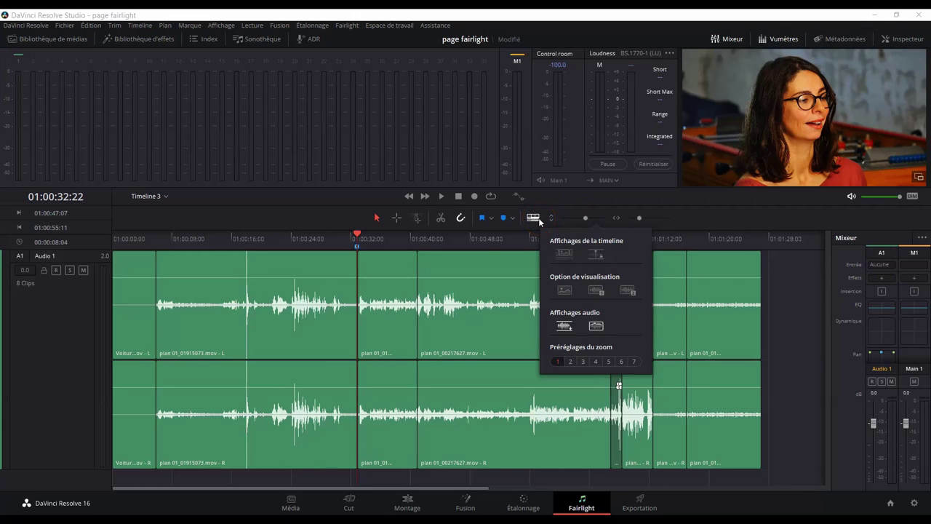
click(565, 253)
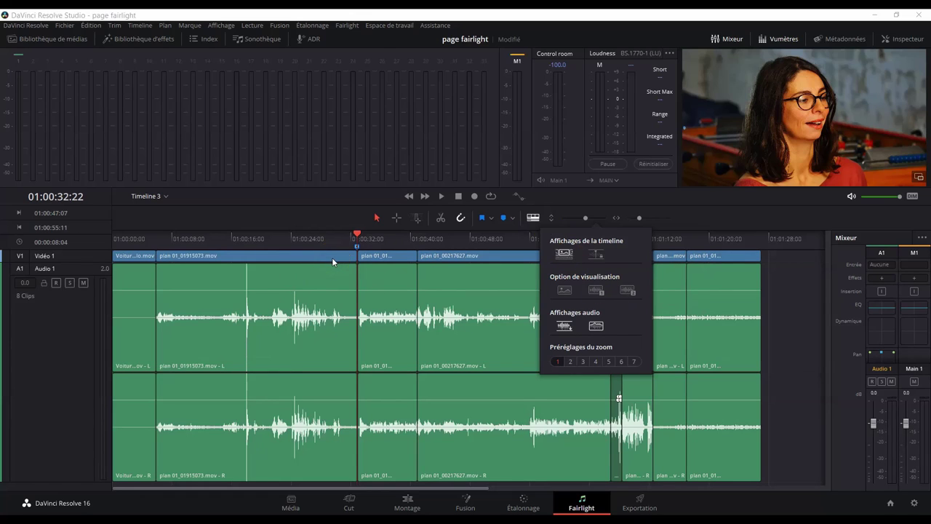
right_click(40, 333)
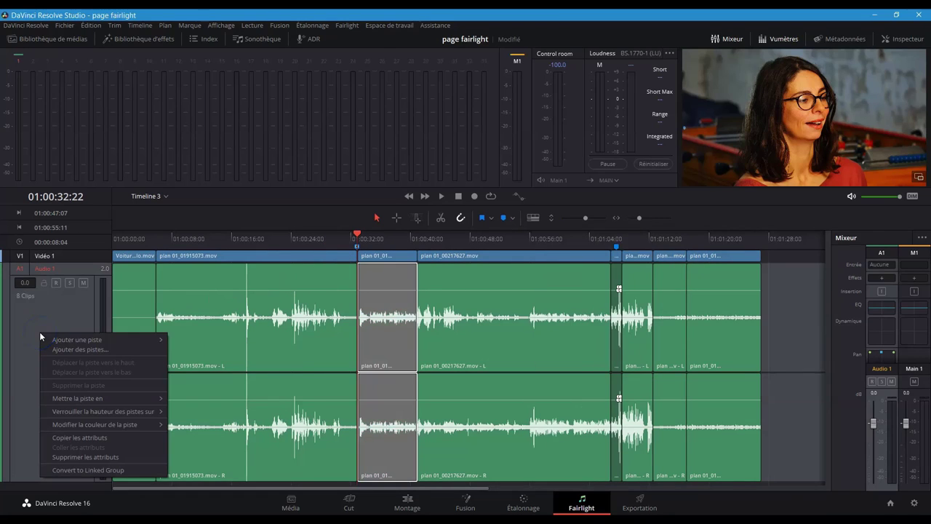
mouse_move(52, 340)
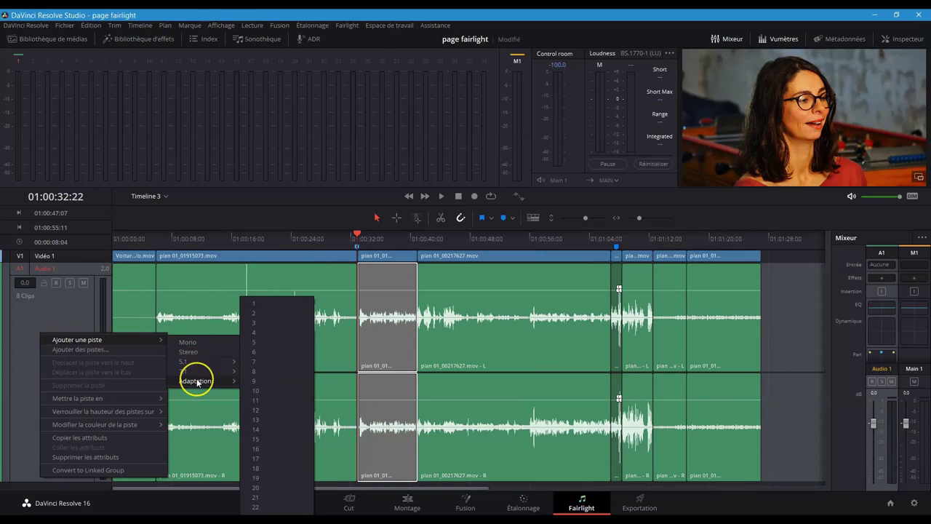
click(129, 357)
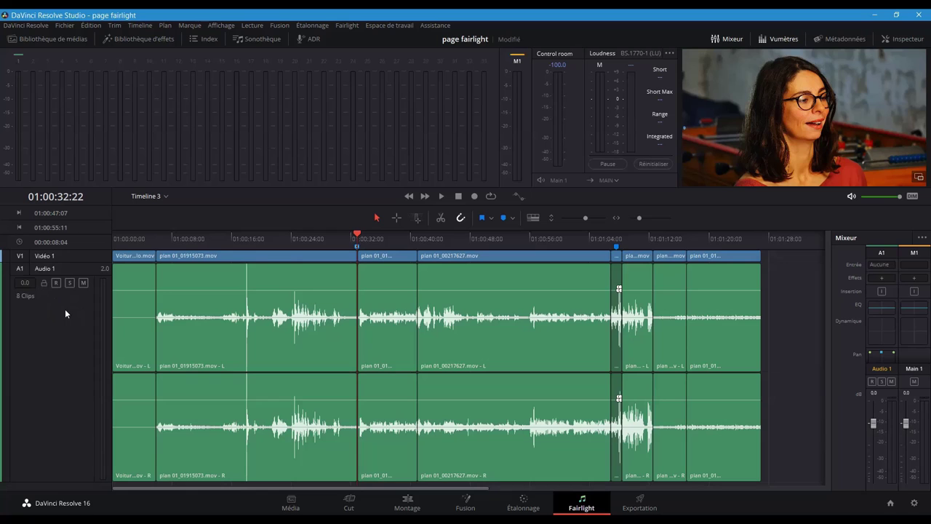
right_click(65, 310)
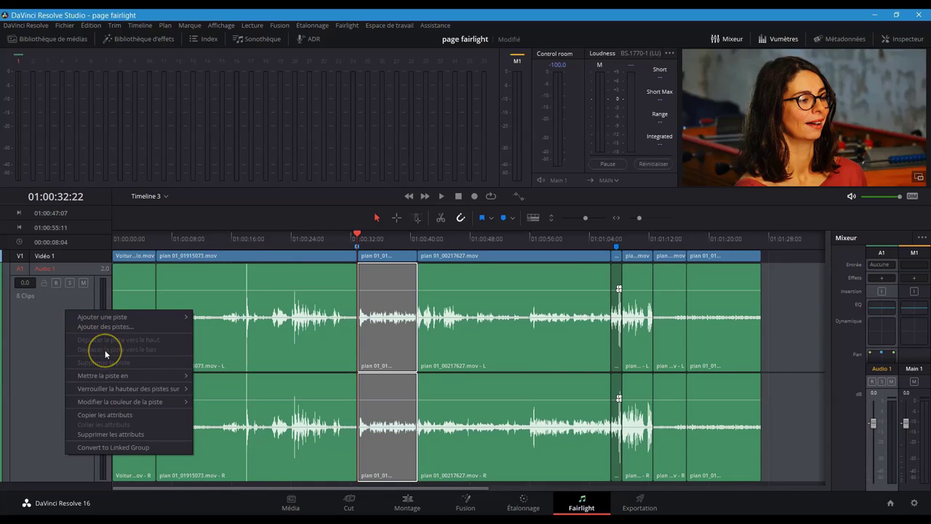
click(48, 396)
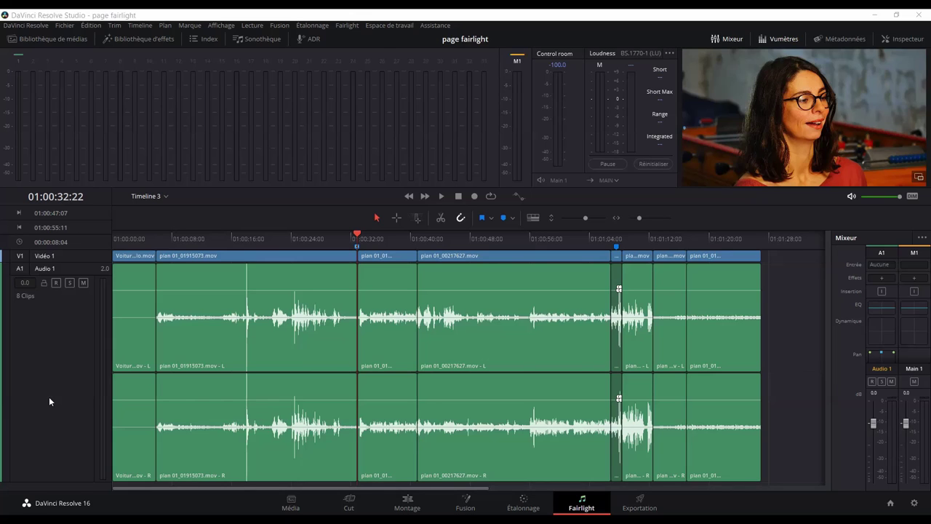
click(51, 356)
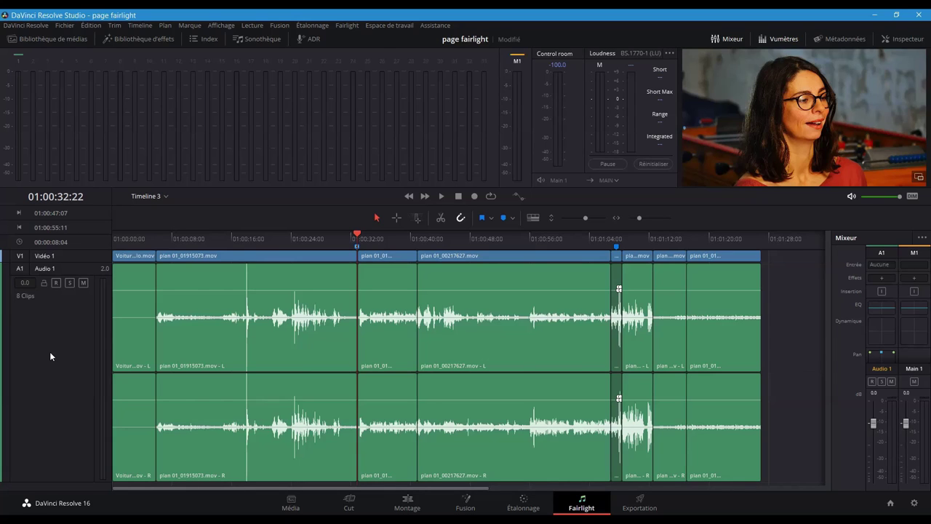
Add one stereo and one mono audio track, and reduce the track height so all three audio tracks fit.
right_click(51, 356)
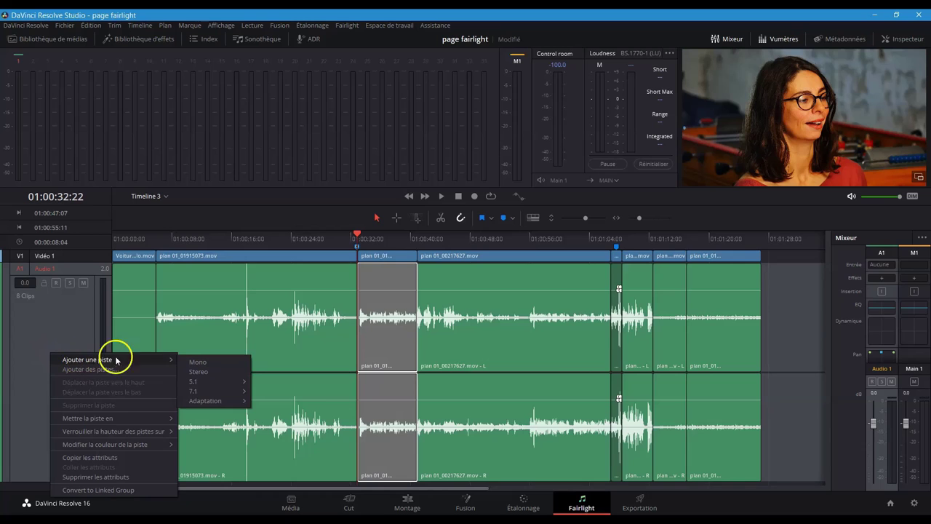
click(196, 372)
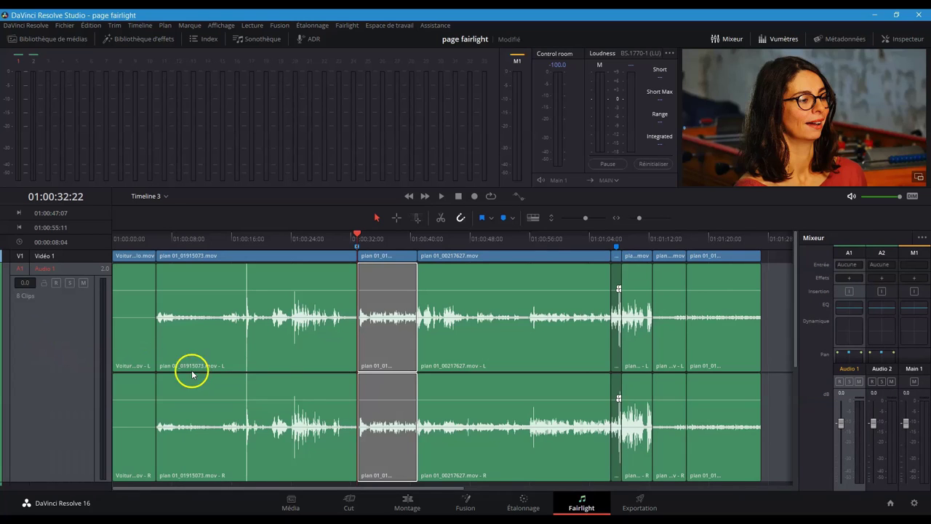
right_click(54, 332)
mouse_move(80, 338)
click(195, 341)
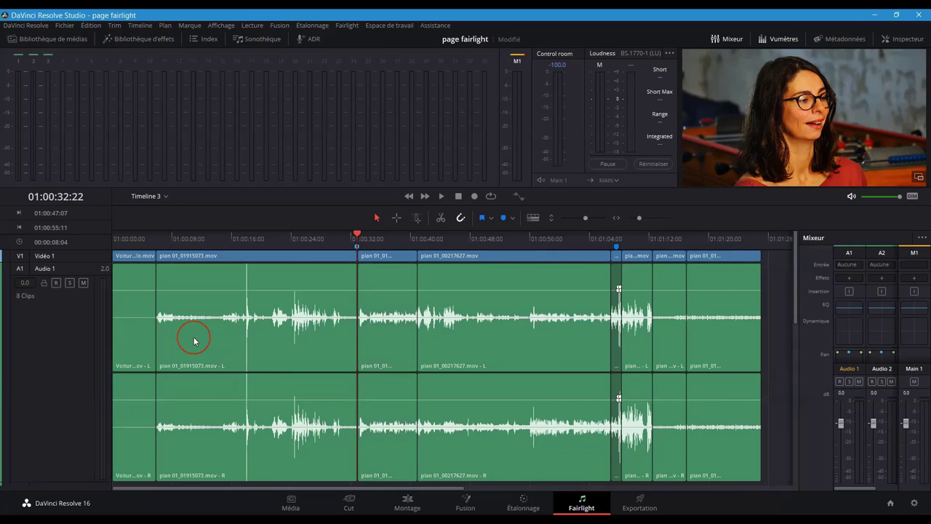
drag(586, 218, 570, 223)
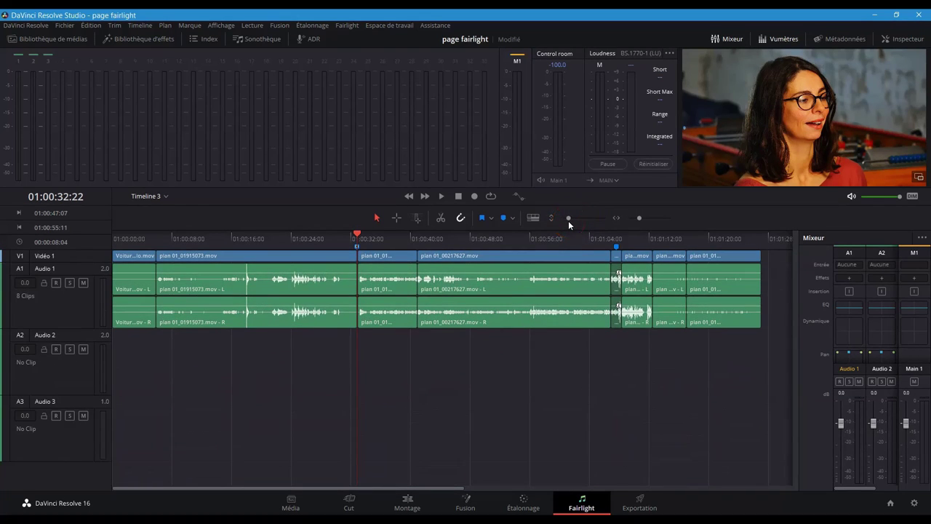
Move the clip starting at the playhead from Audio 1 to Audio 2, undo the move and save the project.
click(388, 295)
click(390, 282)
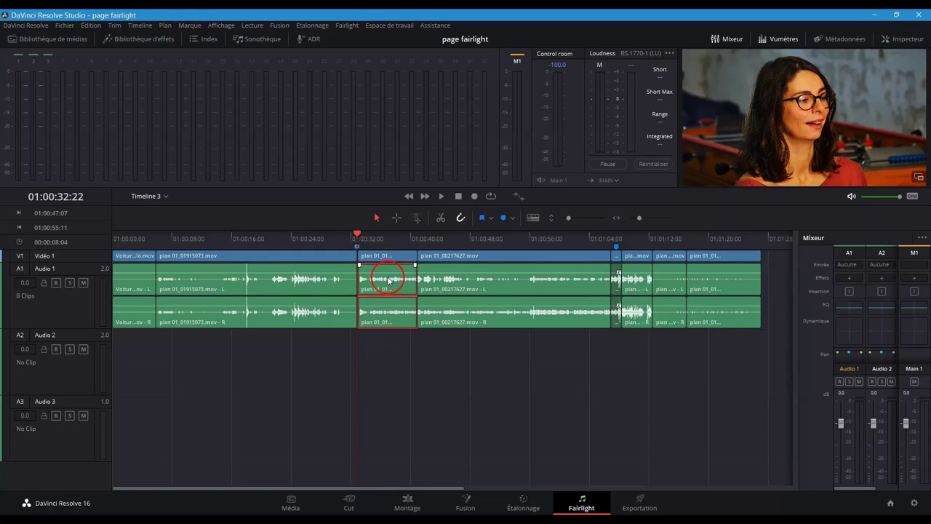
right_click(389, 281)
drag(389, 281, 381, 336)
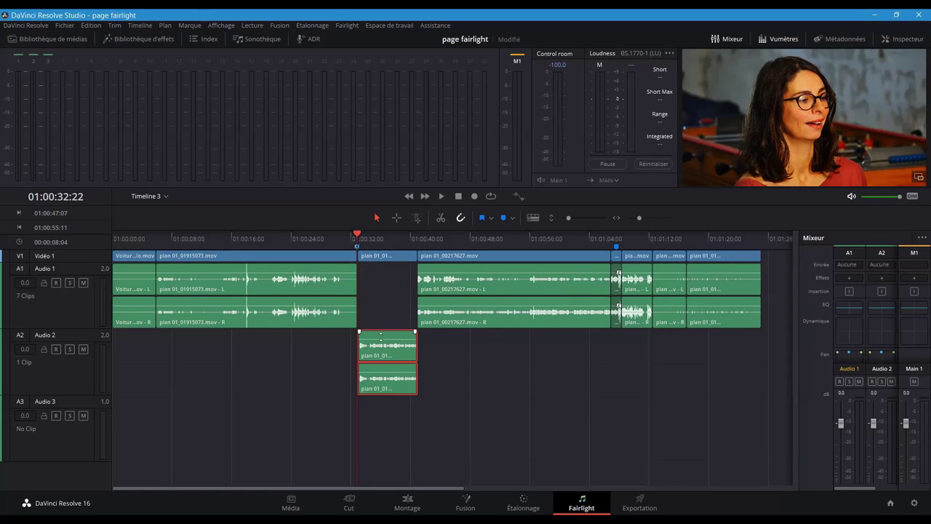
key(ctrl+z)
key(ctrl+s)
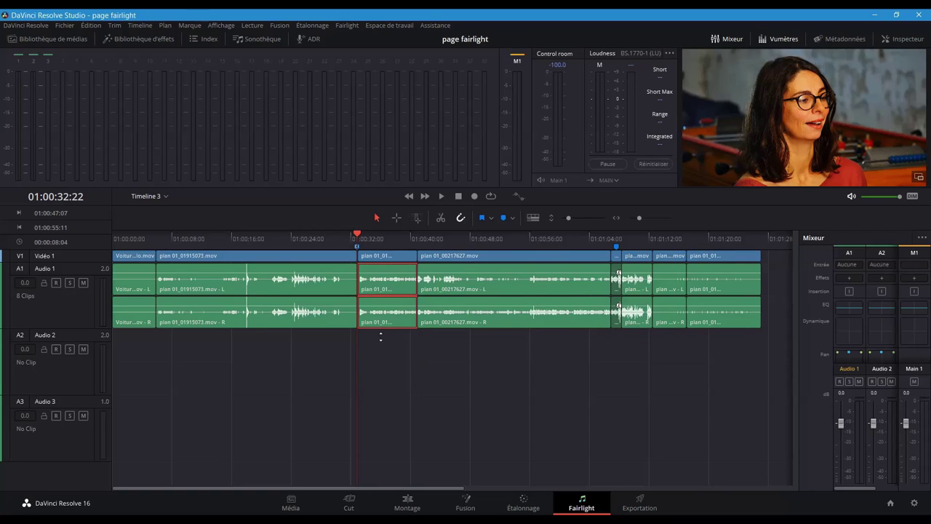
Move the same clip vertically to Audio 2 again, keeping its timing, and undo, redo and undo the move.
drag(372, 330, 373, 359)
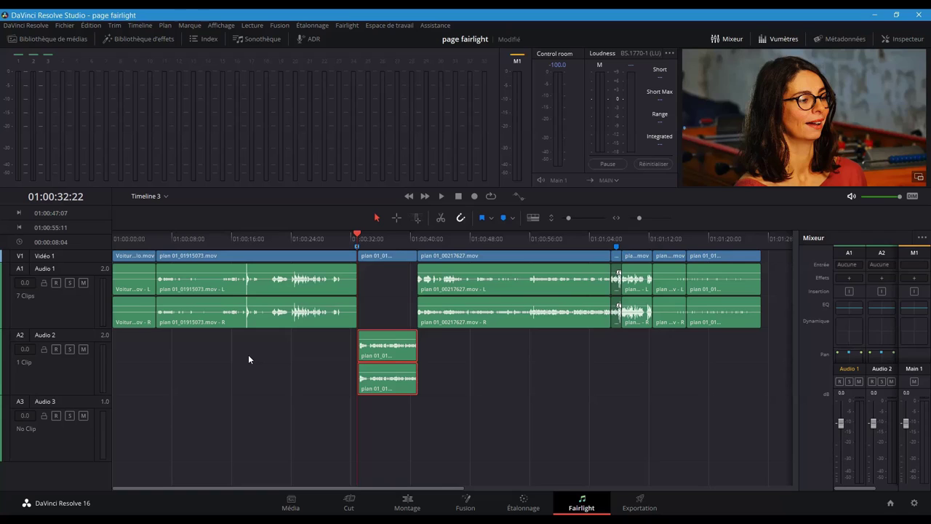
key(ctrl+z)
key(ctrl+shift+z)
key(ctrl+z)
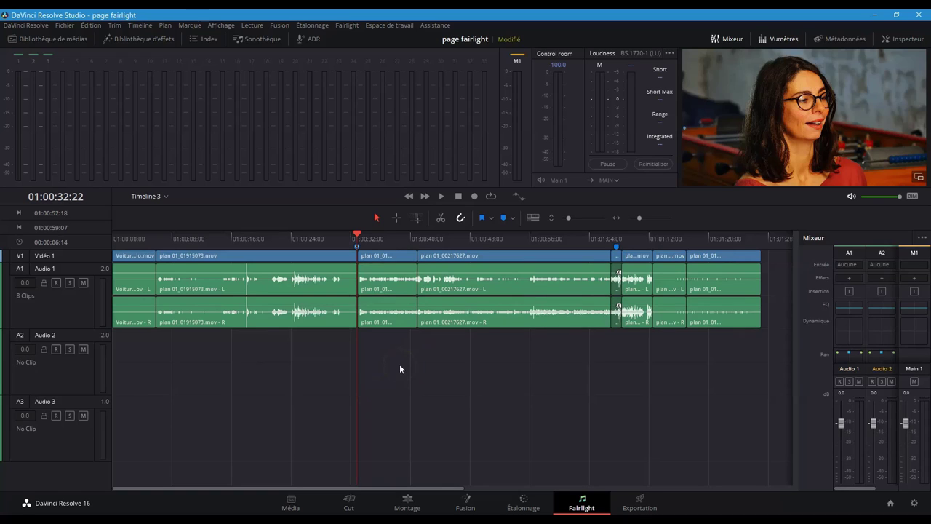
click(398, 365)
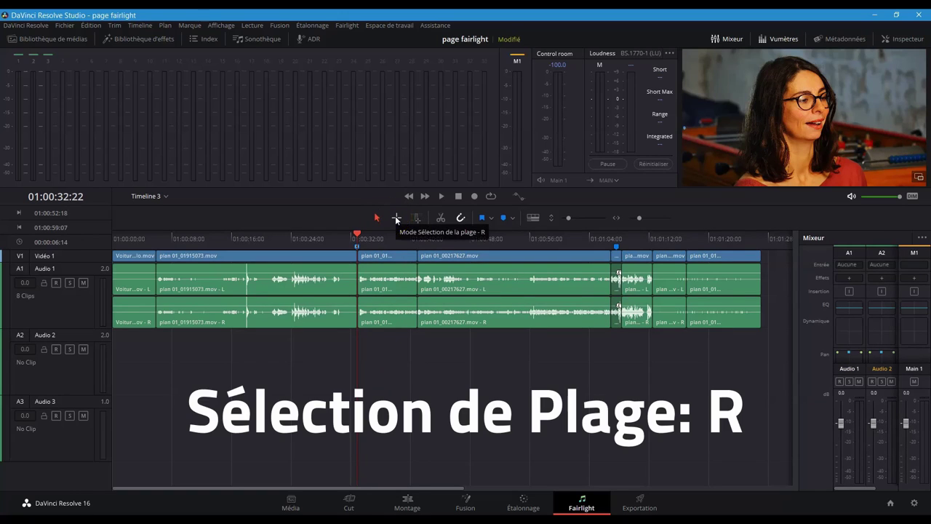
Range-select 01:00:57:08 to 01:01:01:10 across Audio 1 and Audio 2, and split the Audio 1 clip at the range's edges.
click(397, 218)
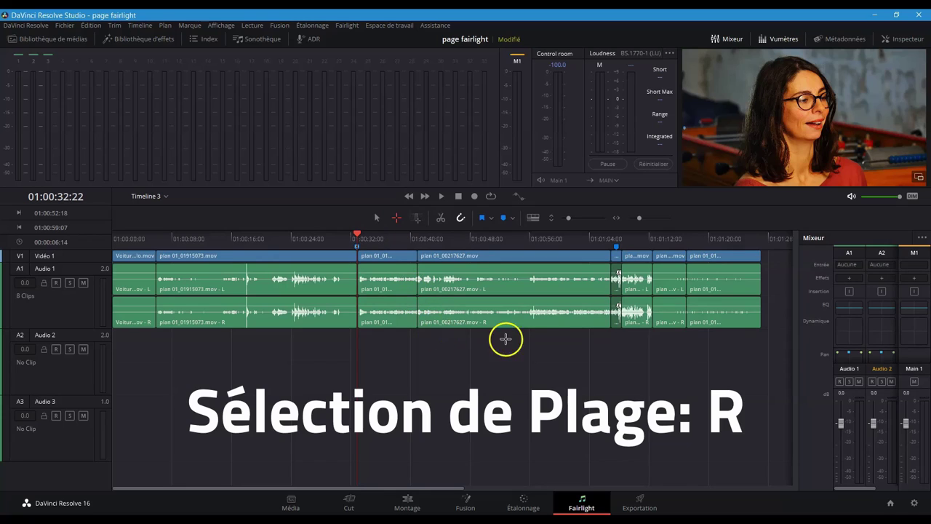
drag(541, 331, 570, 282)
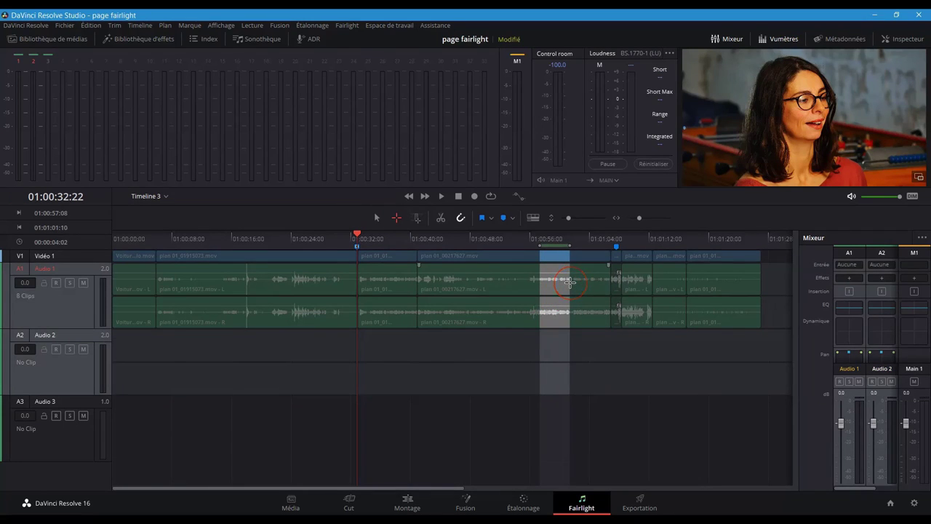
click(545, 258)
click(552, 264)
click(552, 258)
right_click(552, 263)
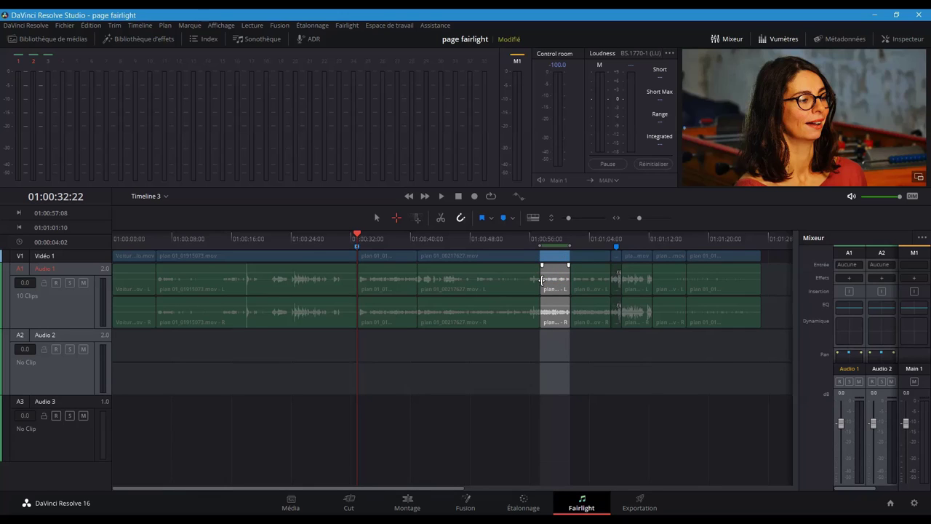
click(542, 280)
Select the range 01:00:45:19 to 01:00:50:20 including Vidéo 1, enable loop playback, play the range and stop.
drag(453, 256, 491, 256)
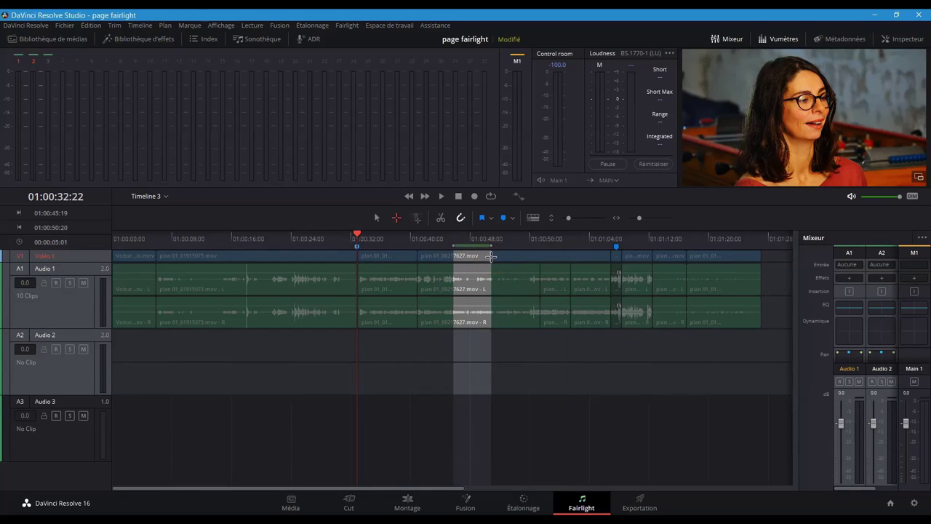
click(492, 201)
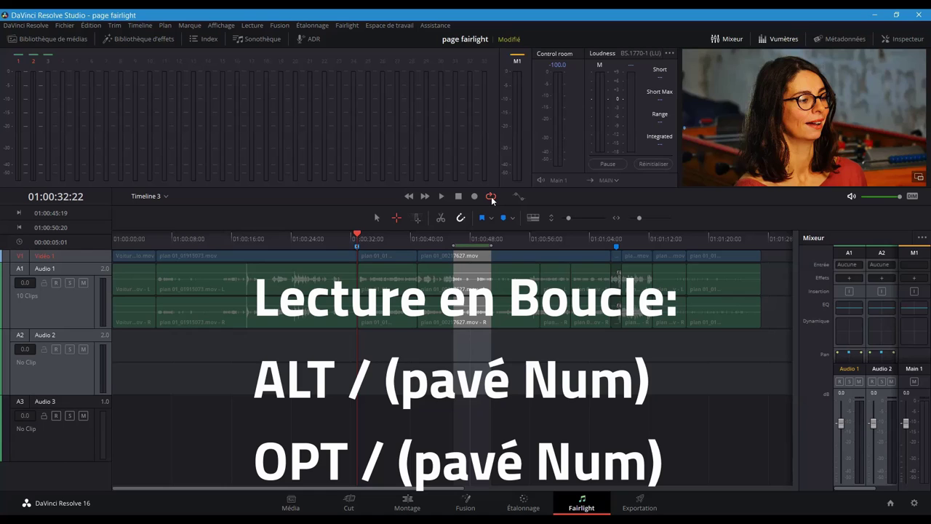
key(alt+KP_Divide)
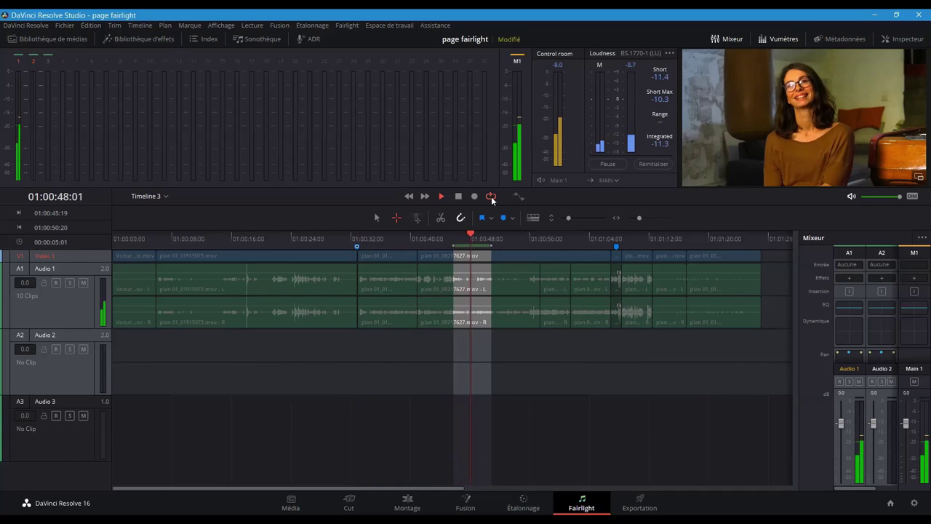
key(space)
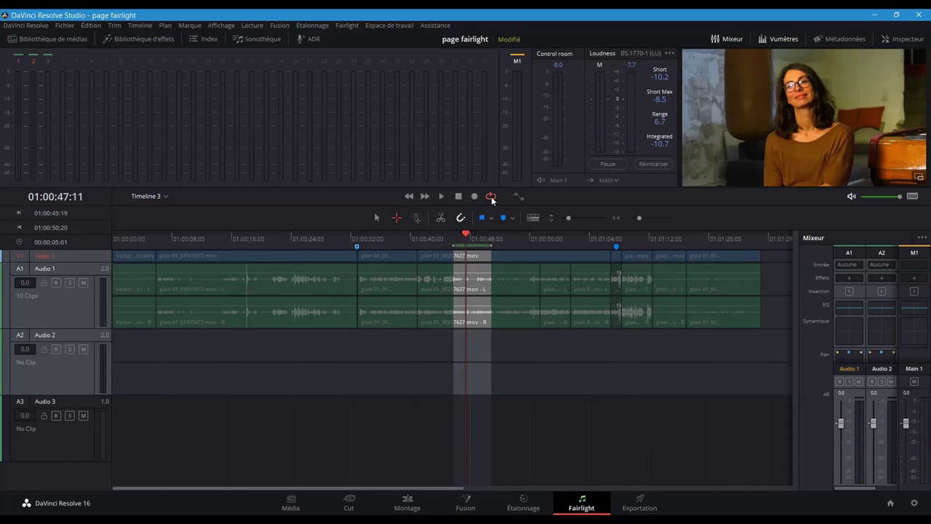